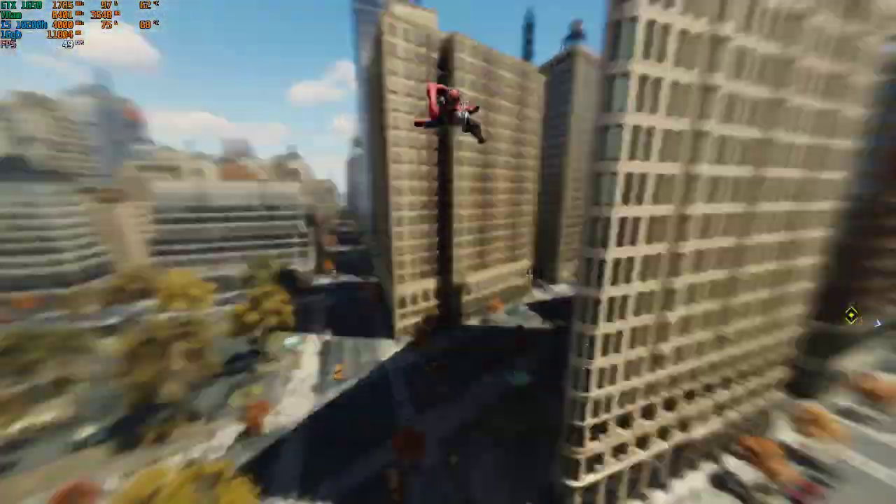
Step: Leave the game and minimize OBS to reach the desktop
key("Escape")
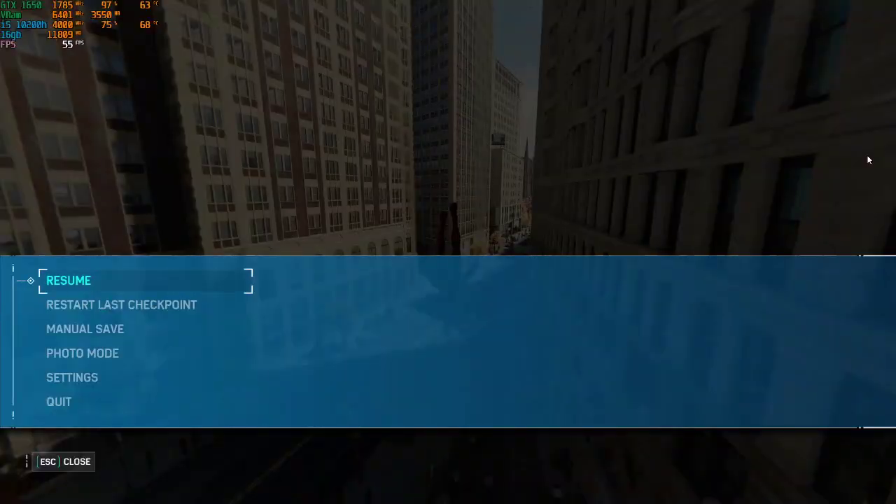
key("alt+Tab")
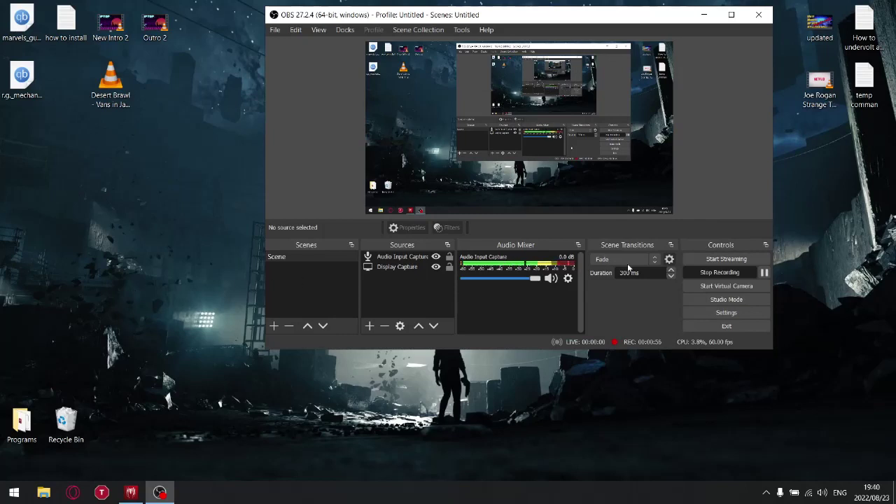
left_click(704, 14)
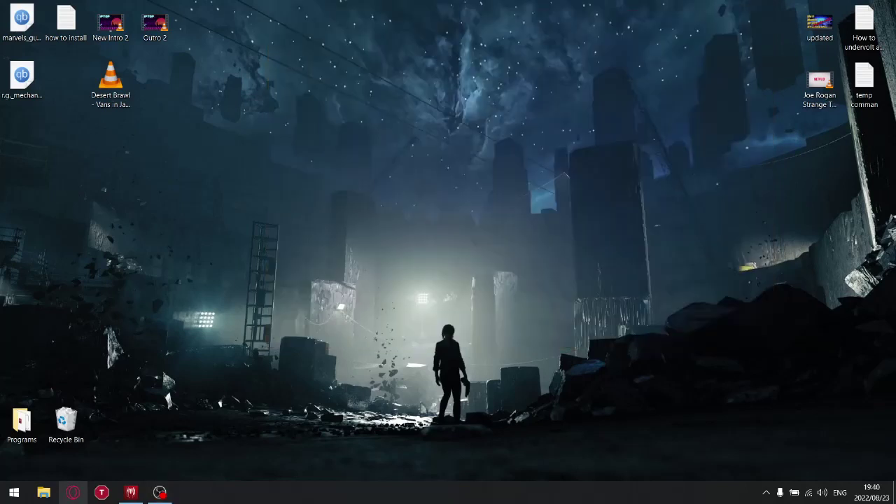
Step: Open the %temp% folder from the Run dialog
key("super+r")
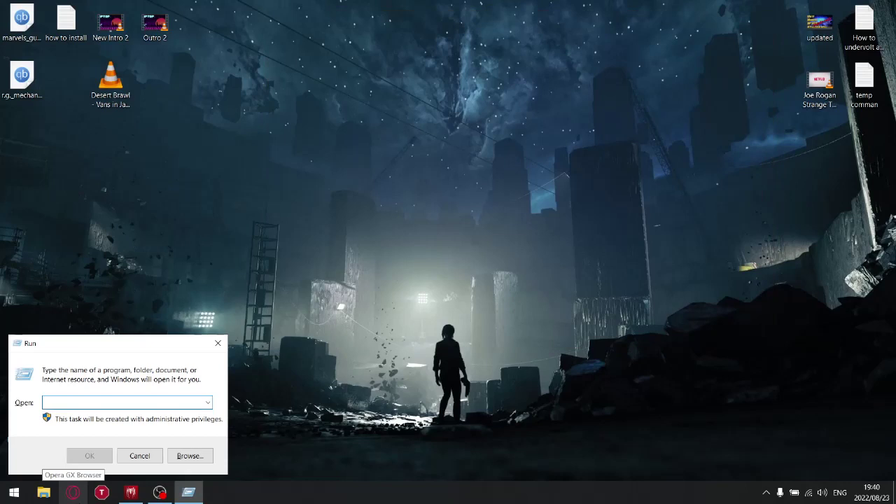
type("%")
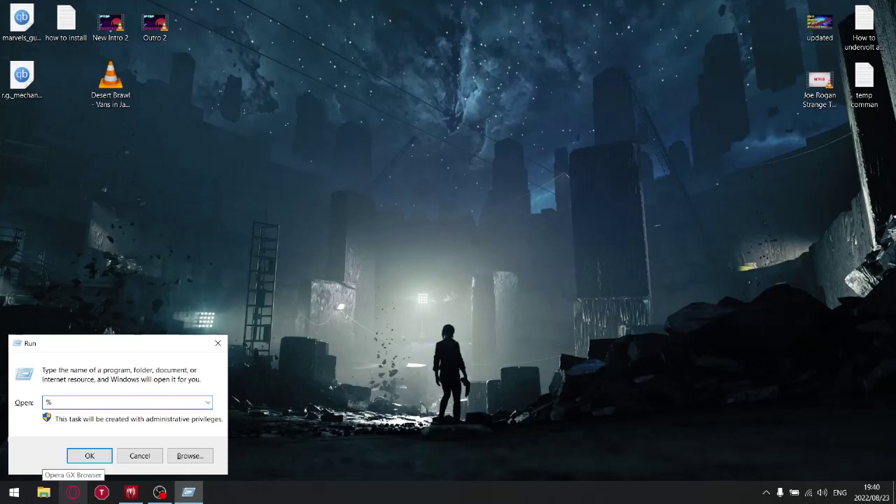
type("temp")
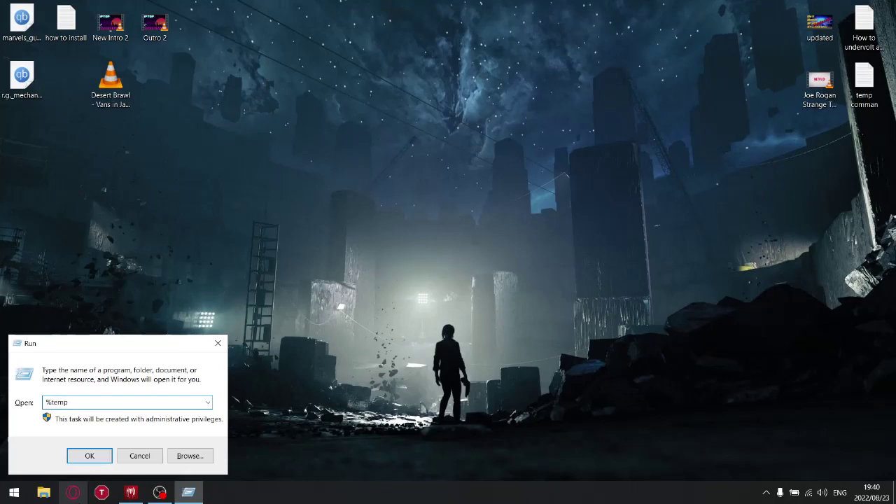
type("%")
key("Return")
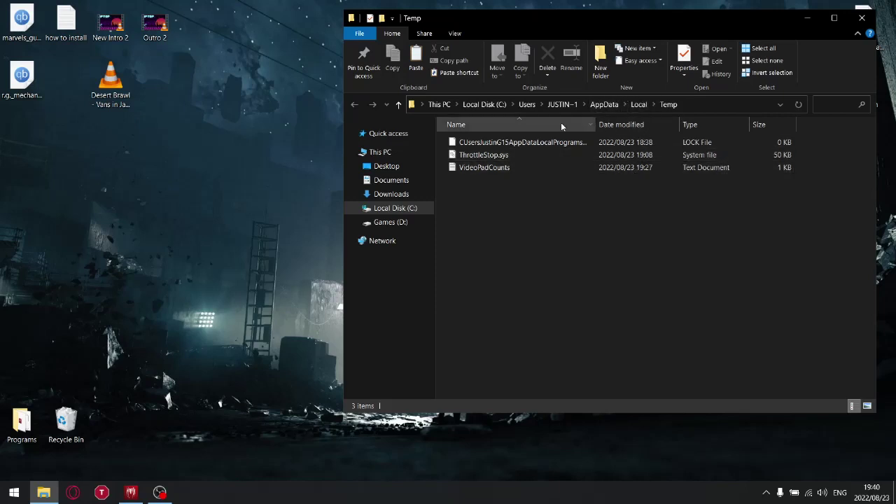
Step: Go up from Temp to AppData\Local and open the NVIDIA folder
left_click(639, 104)
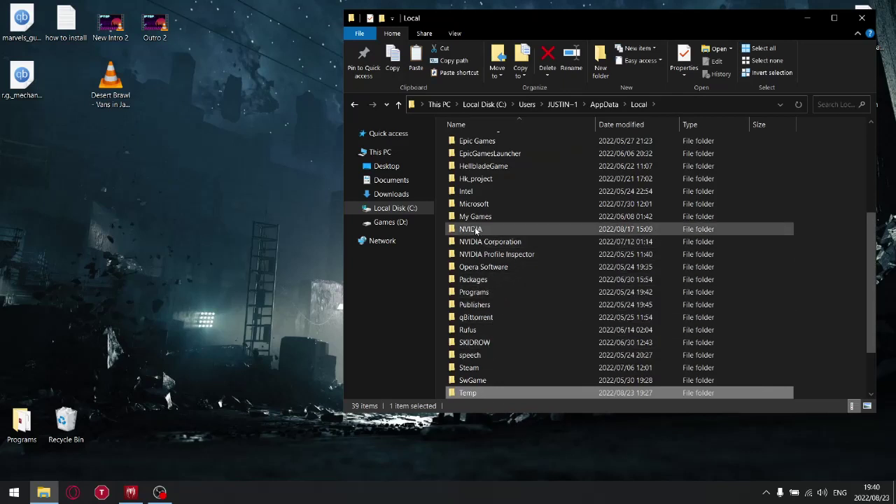
double_click(466, 231)
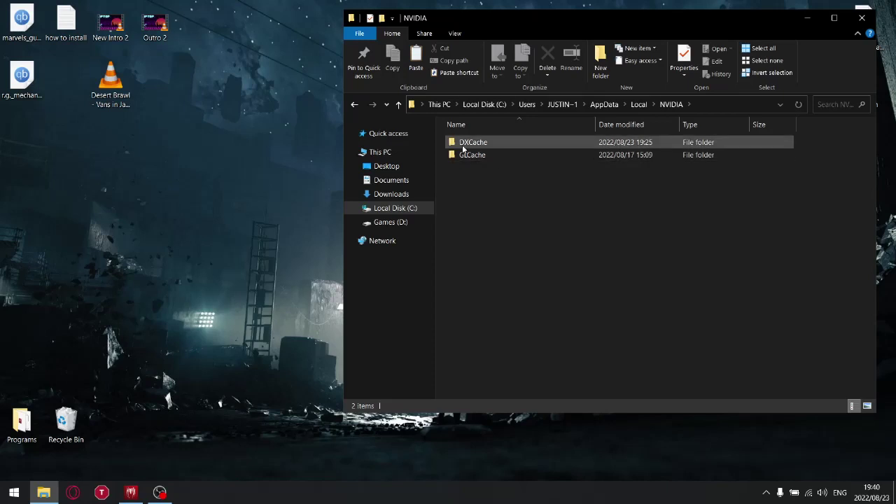
Step: Try deleting all DXCache files, cancelling the file-in-use warning from OBS Studio
double_click(462, 145)
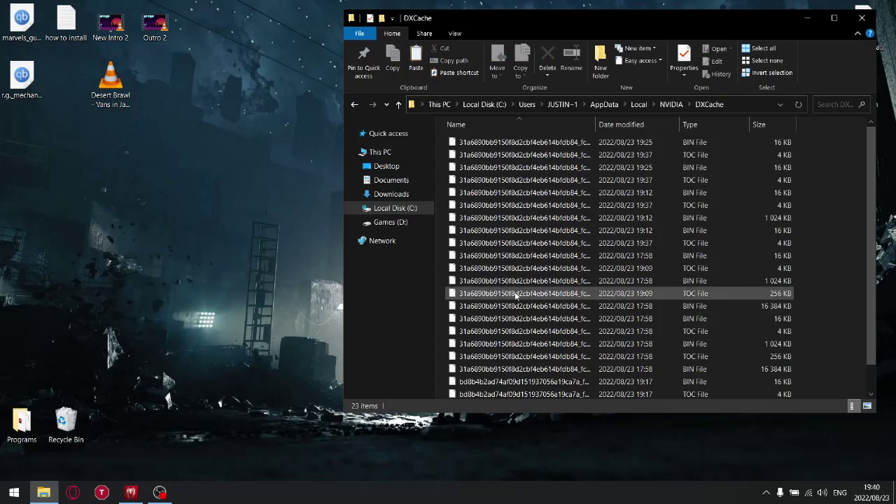
key("ctrl+a")
scroll(625, 268, "down", 1)
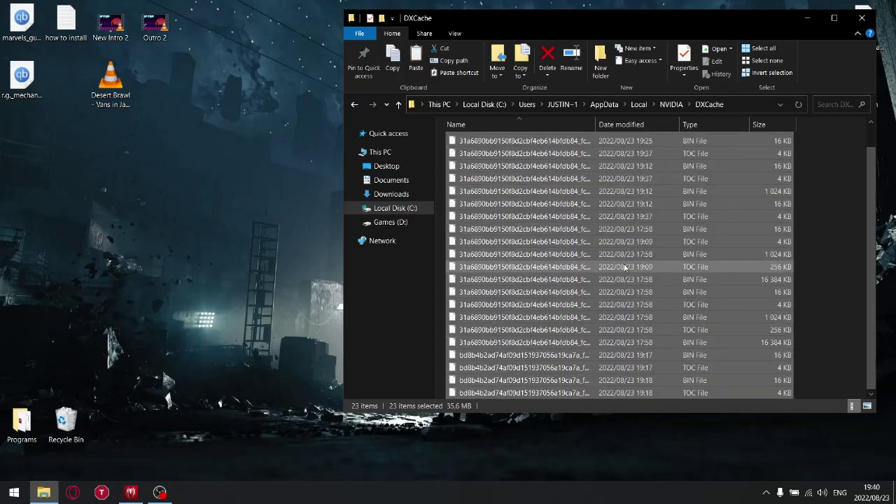
right_click(511, 205)
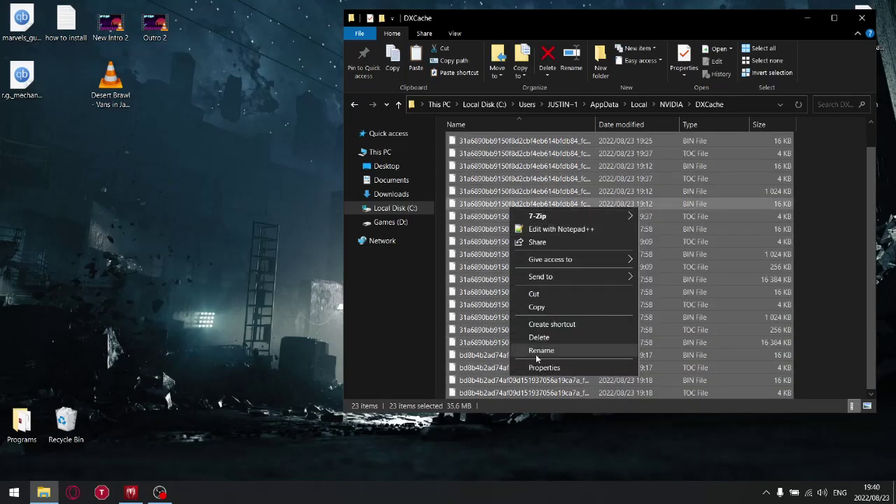
left_click(537, 337)
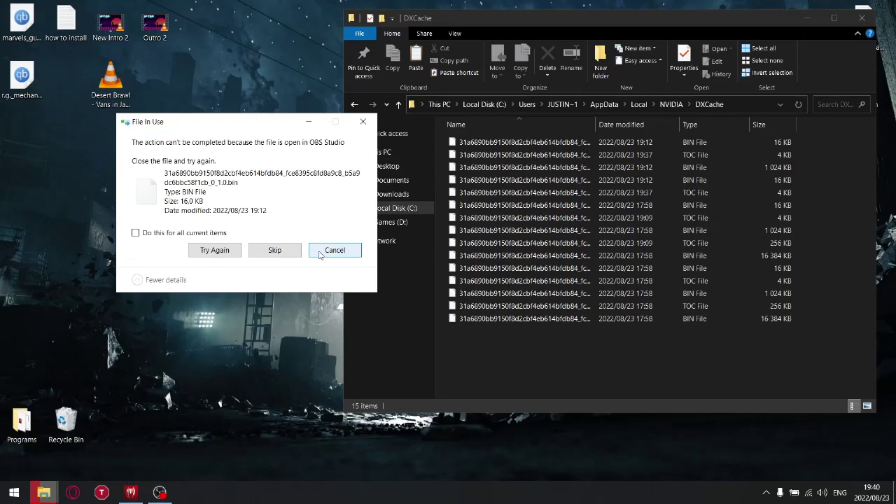
left_click(320, 254)
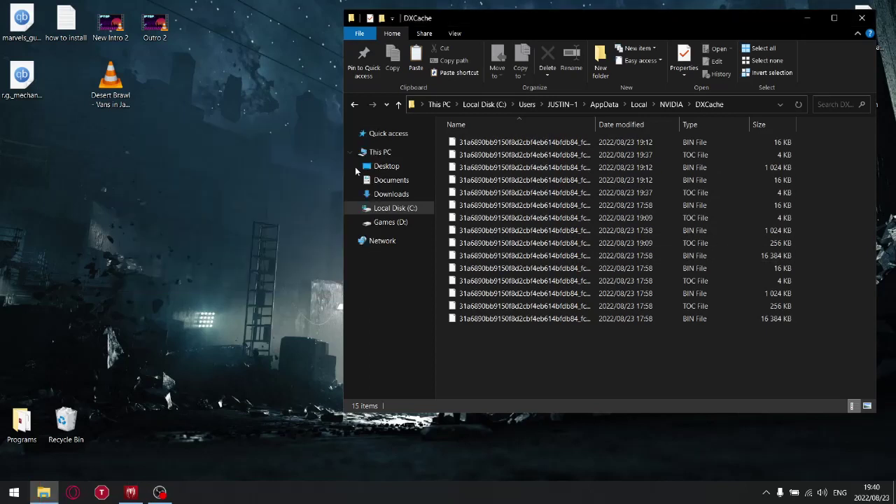
Step: Delete the subfolder inside GLCache, then return to the NVIDIA folder
left_click(355, 103)
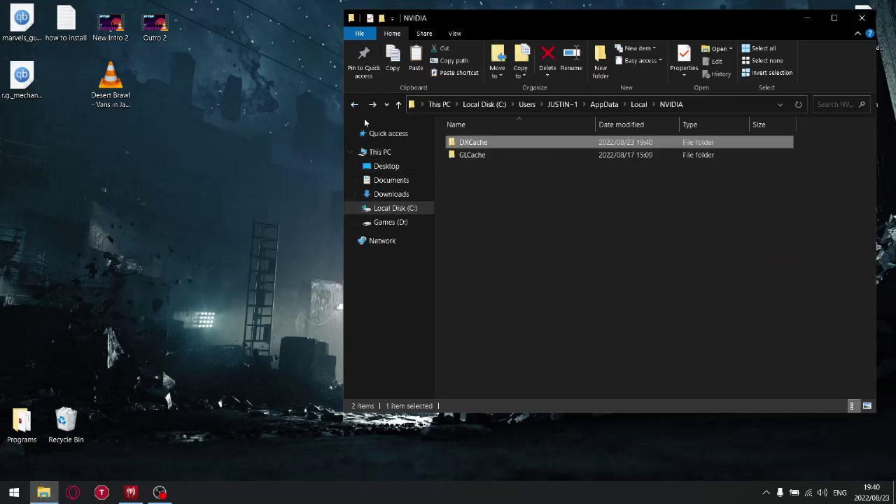
double_click(478, 154)
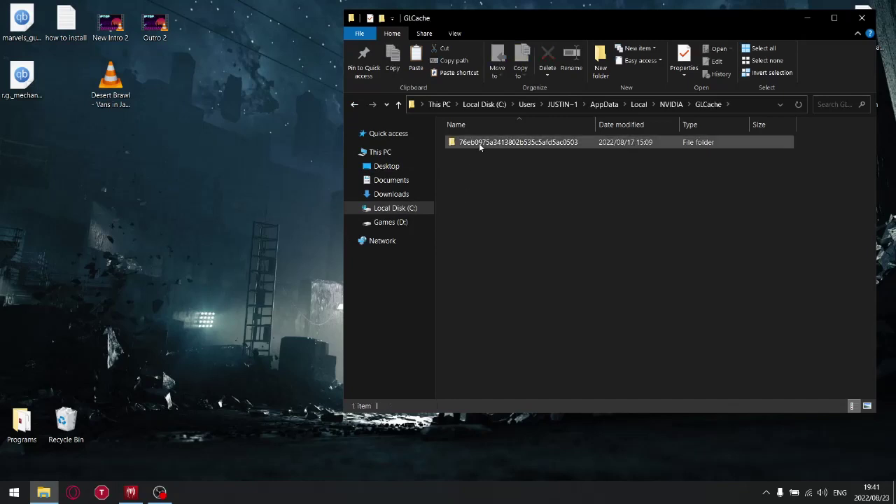
right_click(479, 143)
left_click(515, 391)
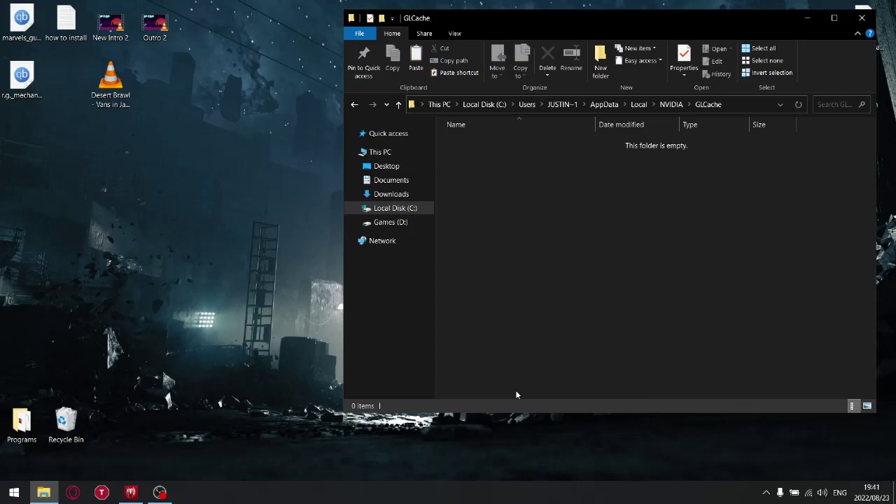
left_click(354, 105)
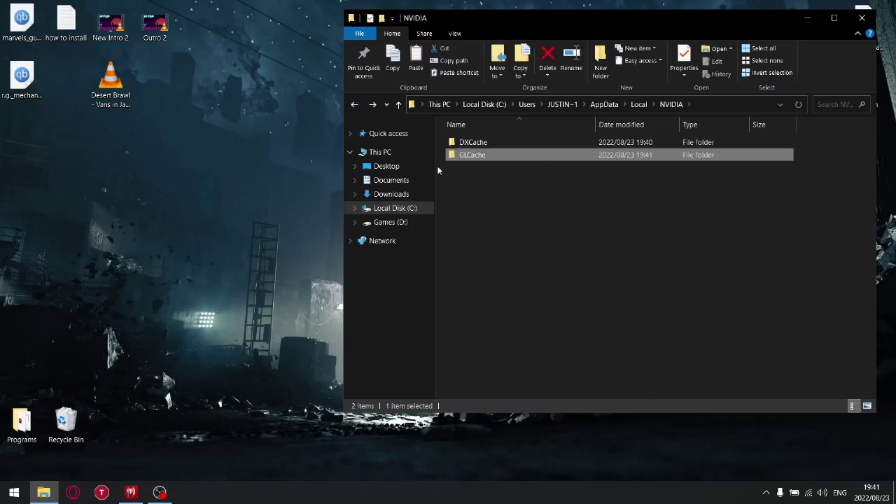
Step: Close the NVIDIA Explorer window and switch back to Spider-Man Remastered from the taskbar
left_click(862, 17)
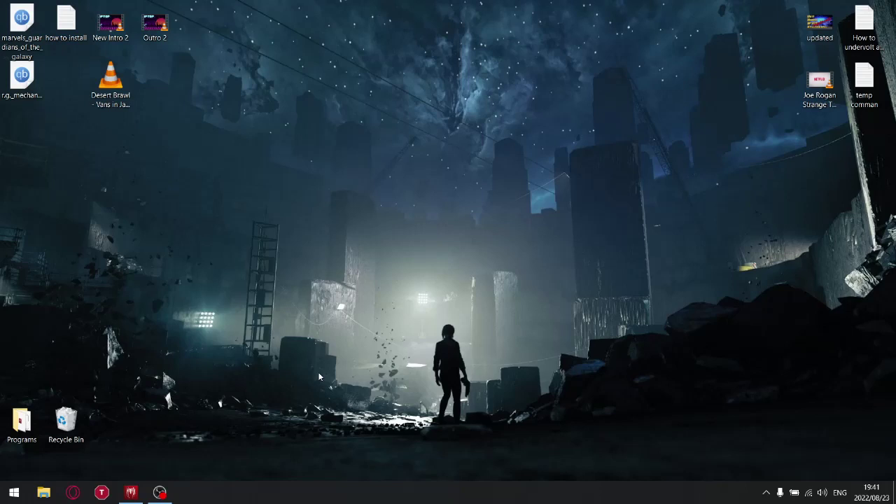
left_click(130, 493)
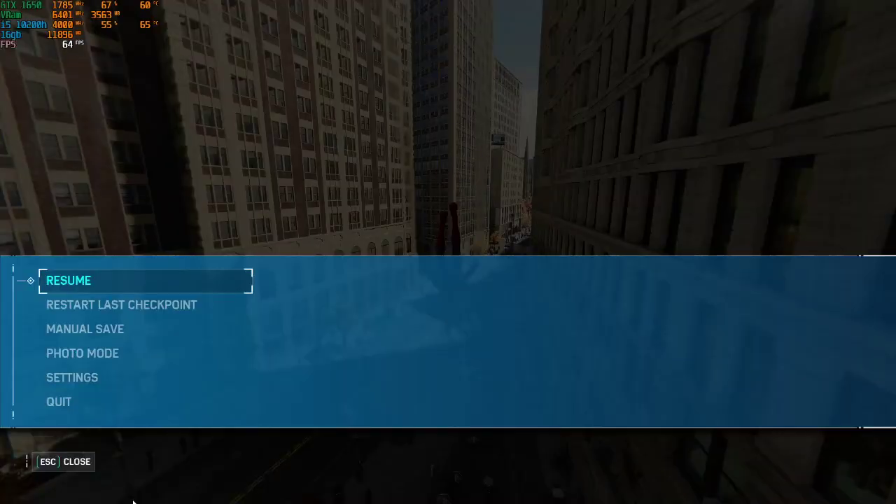
Step: Unpause the game with Esc to resume web-swinging through Manhattan
key("Escape")
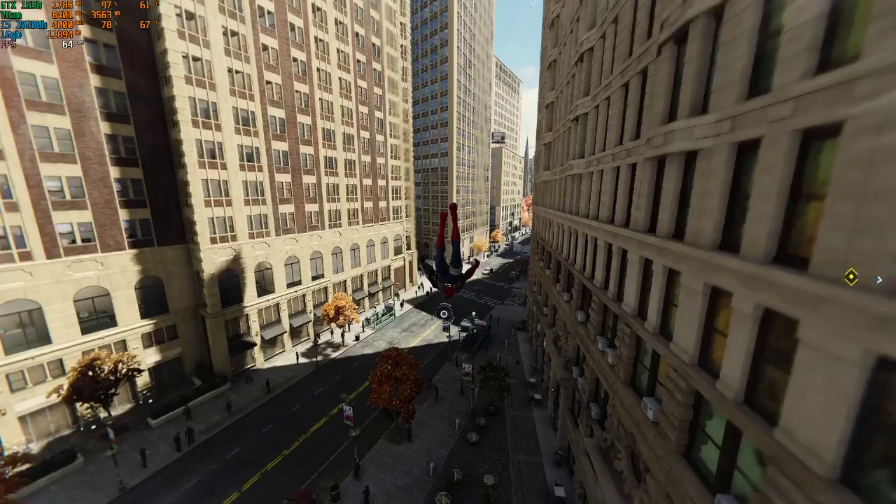